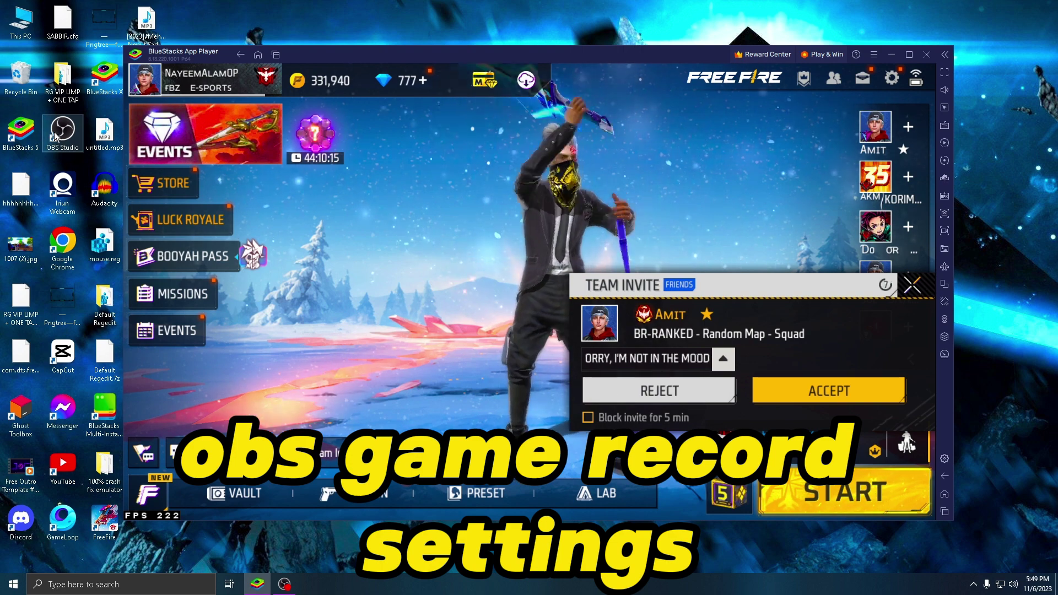
Step: Switch to OBS Studio and change the interface theme to Dark in the general settings
left_click(285, 585)
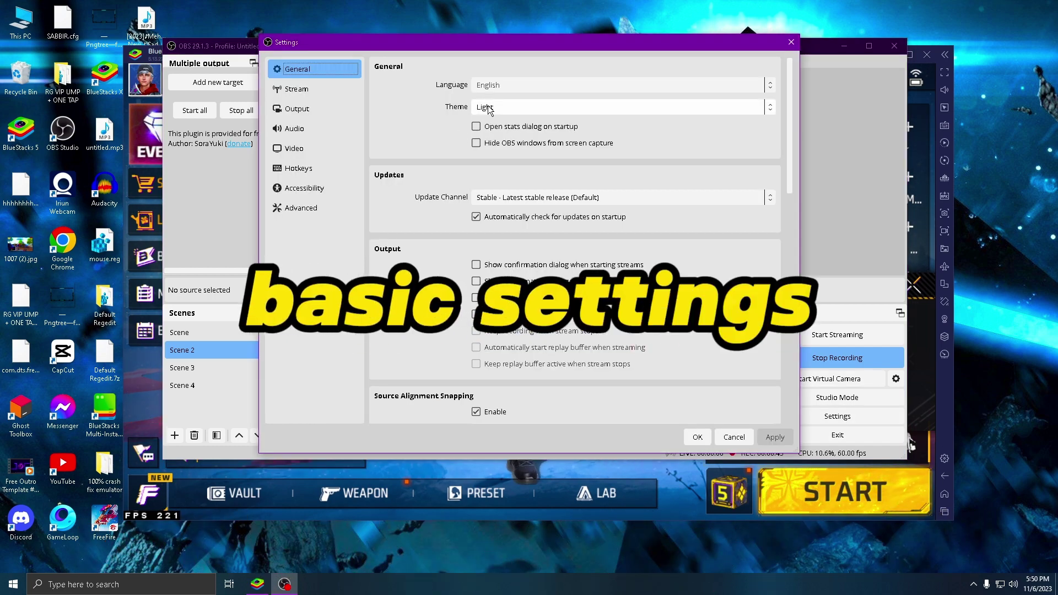
left_click(488, 107)
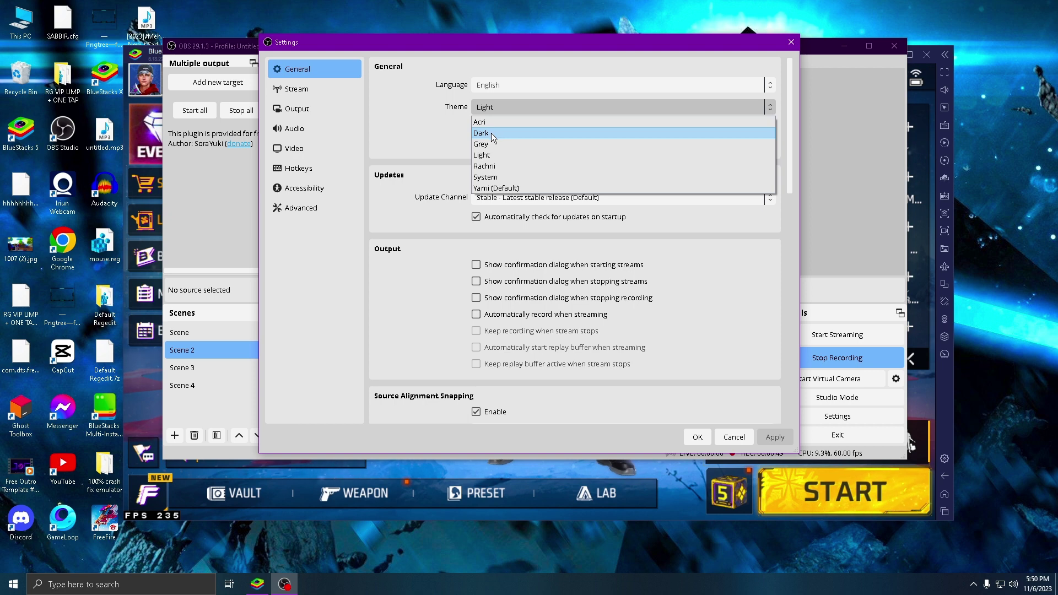
key("Escape")
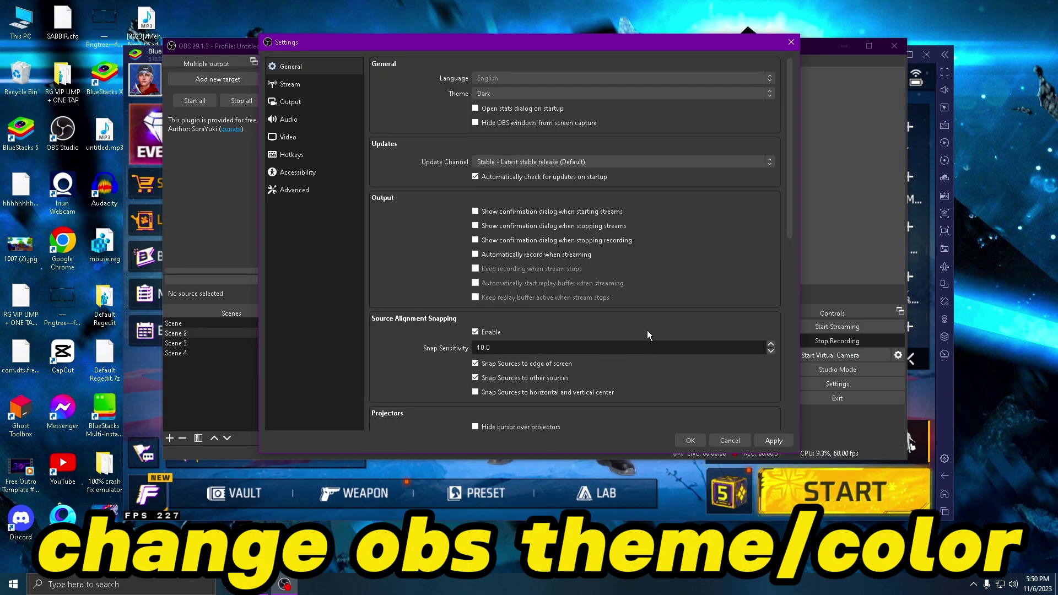
Step: Set the interface theme to Light and save the settings changes
left_click(549, 93)
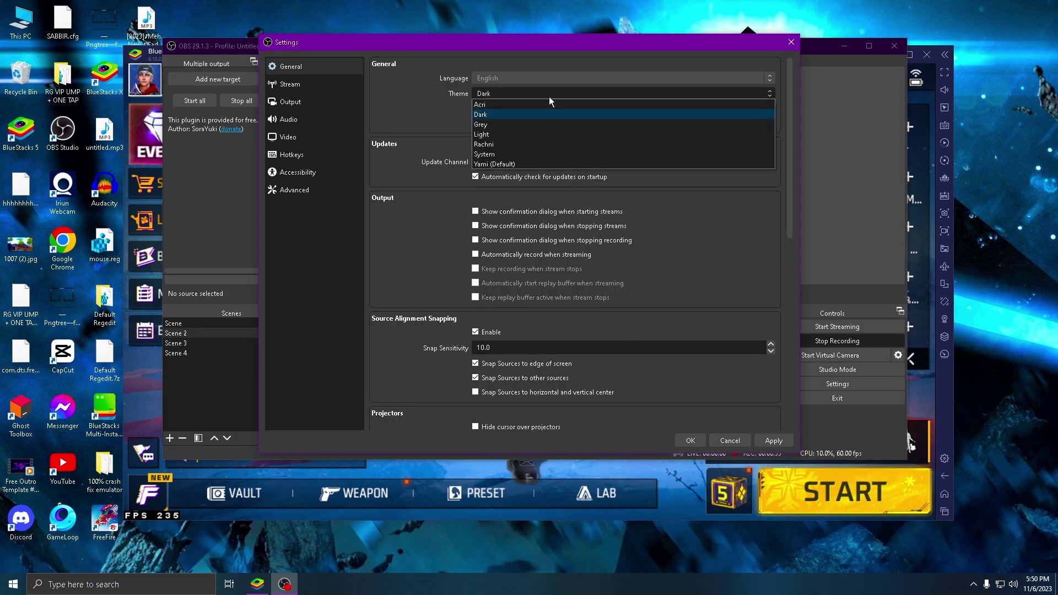
left_click(497, 143)
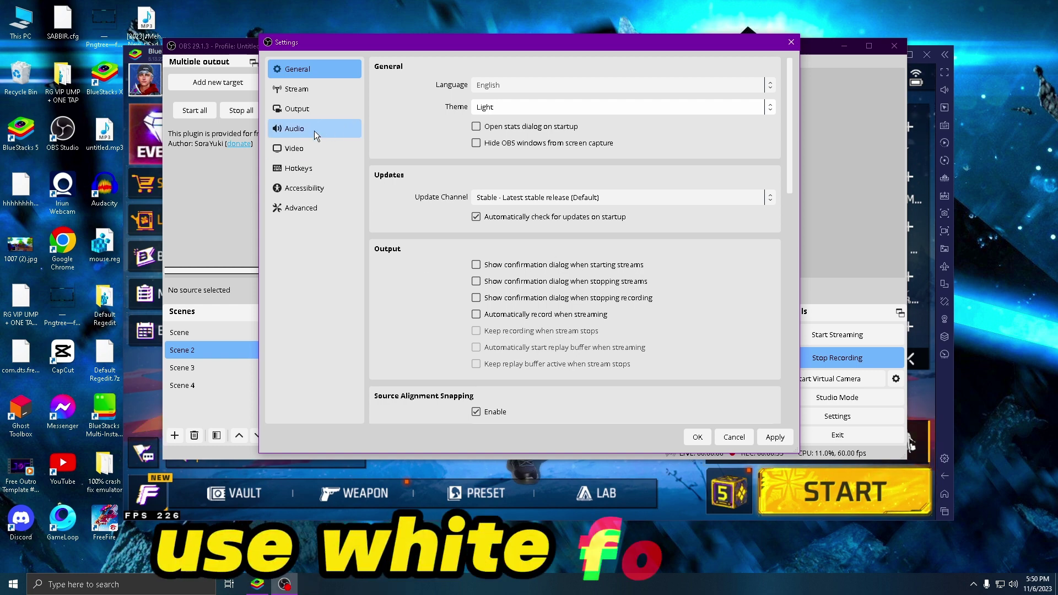
left_click(791, 42)
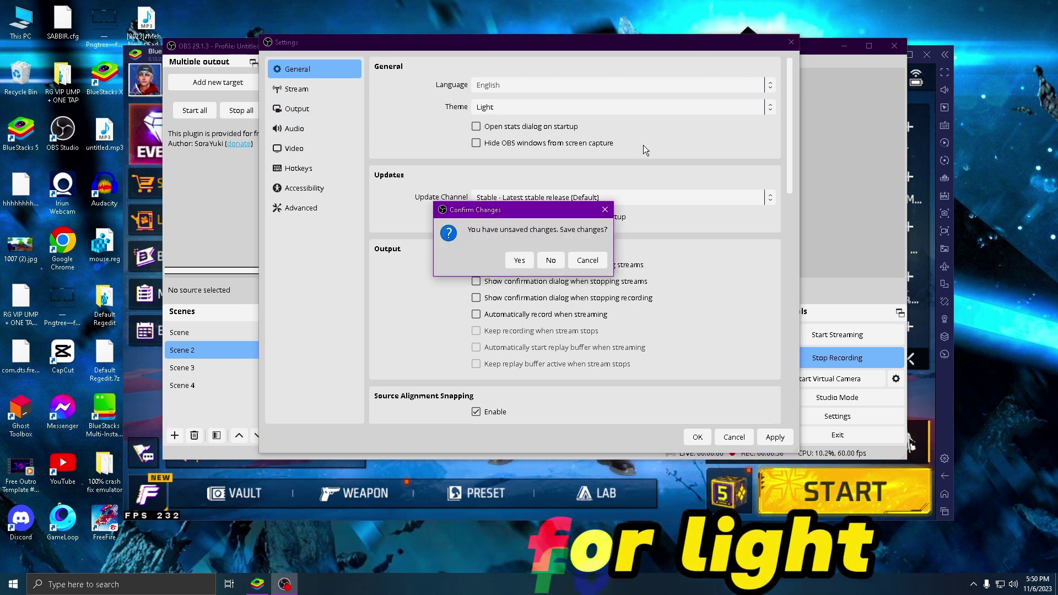
left_click(529, 261)
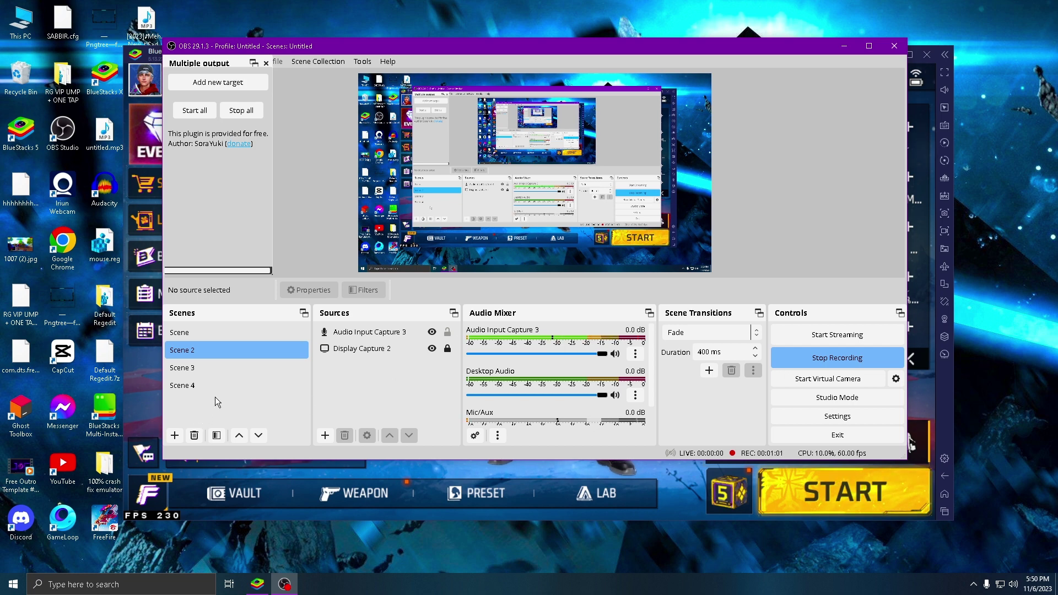
Step: View the new scene naming dialog and the available source types without adding anything
left_click(175, 435)
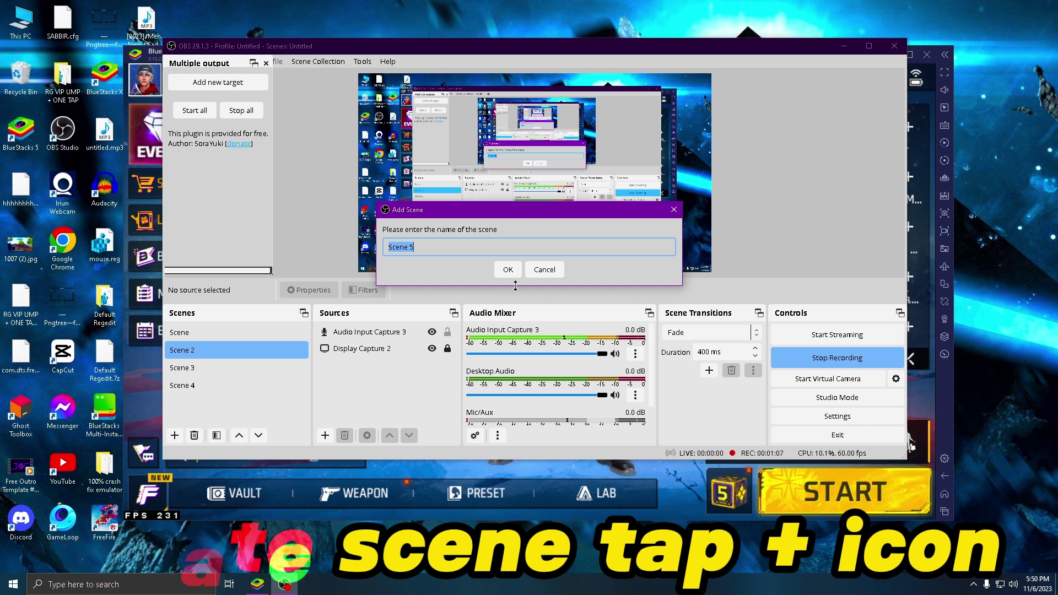
key("Escape")
left_click(324, 438)
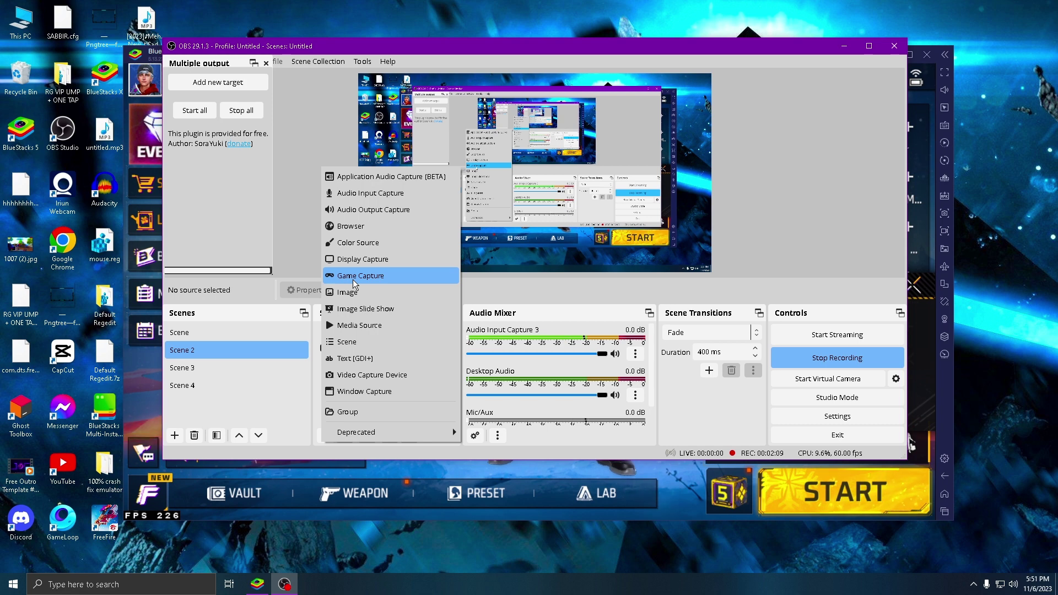
left_click(215, 412)
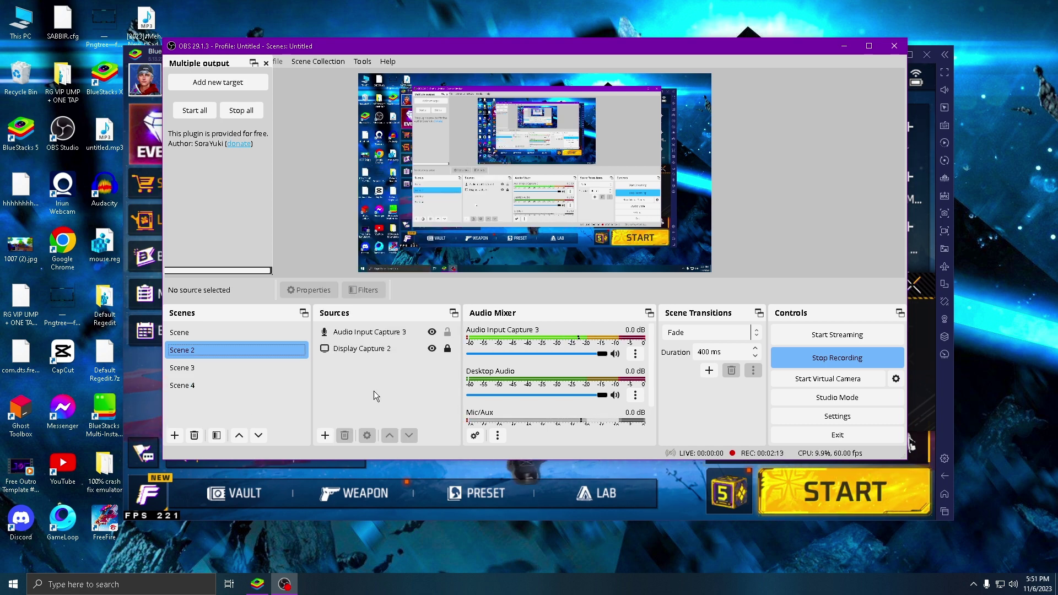
Step: Open the settings and review the stream service, the streaming video encoder and the streaming bitrate
left_click(811, 415)
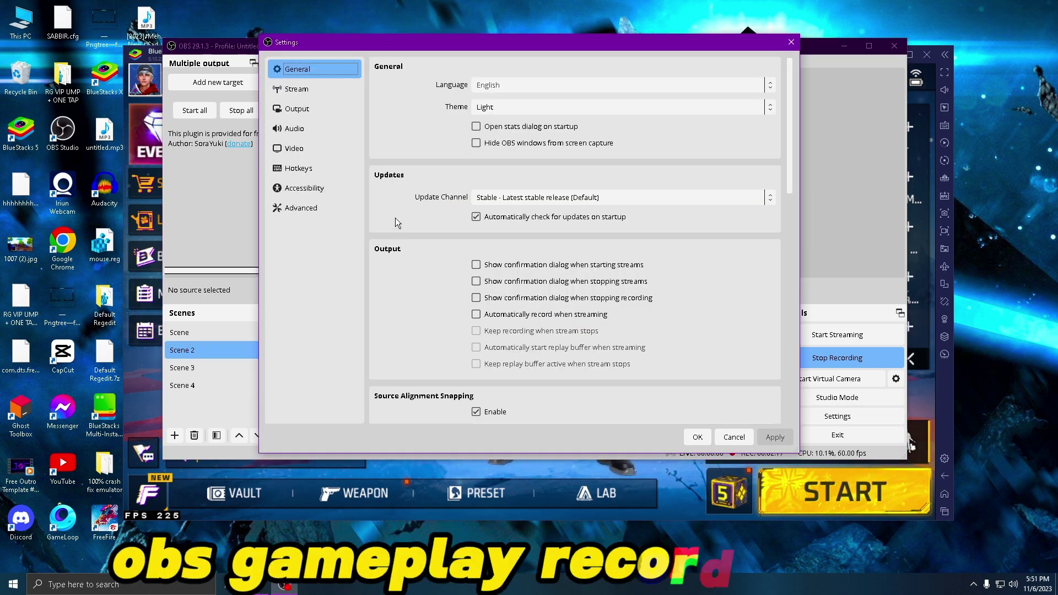
left_click(289, 90)
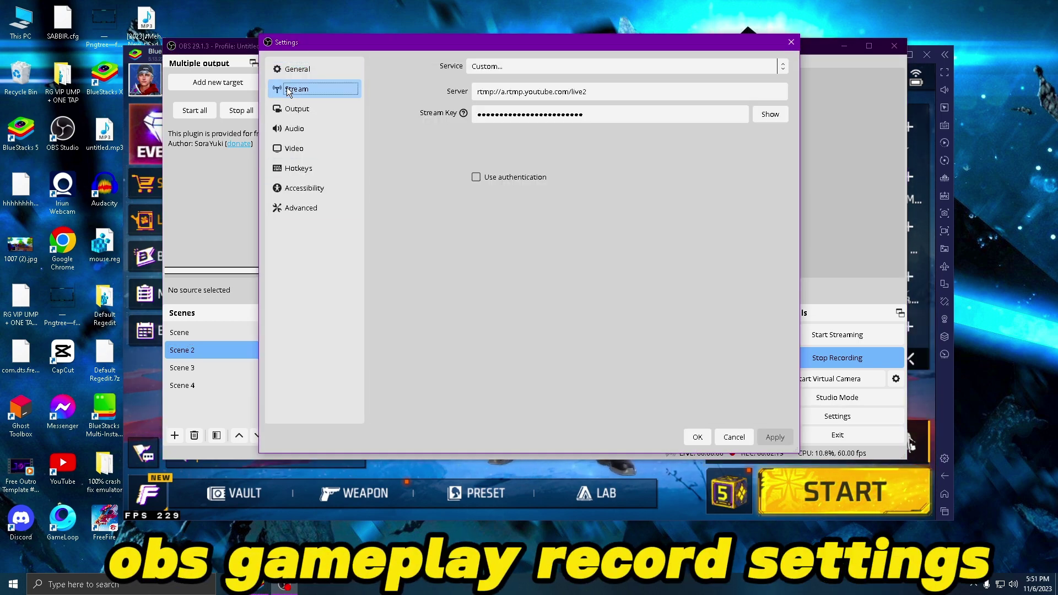
left_click(287, 110)
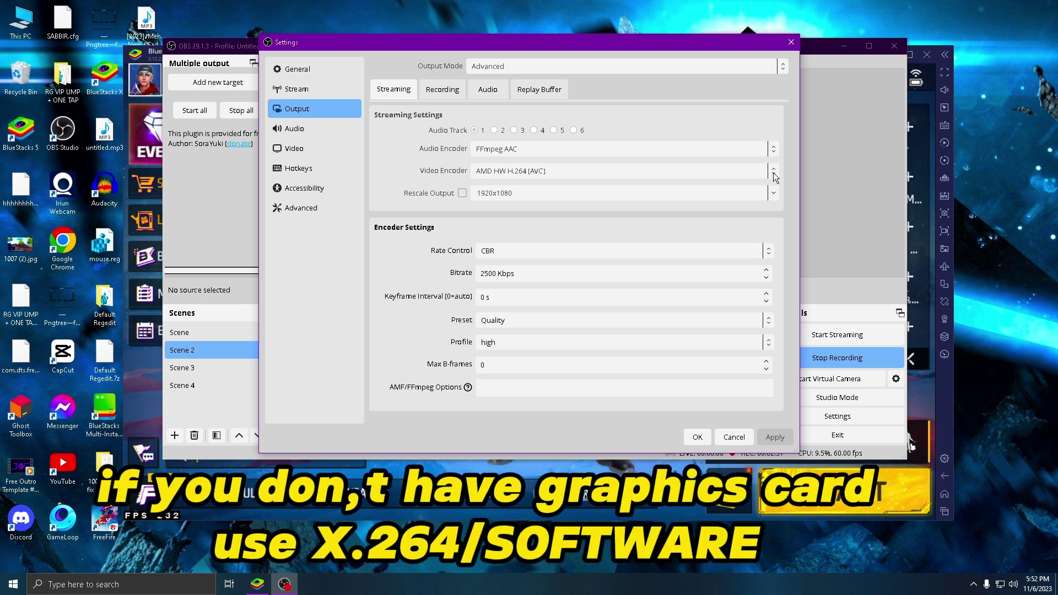
mouse_move(671, 44)
left_mouse_down()
mouse_move(643, 64)
mouse_move(664, 61)
left_mouse_up()
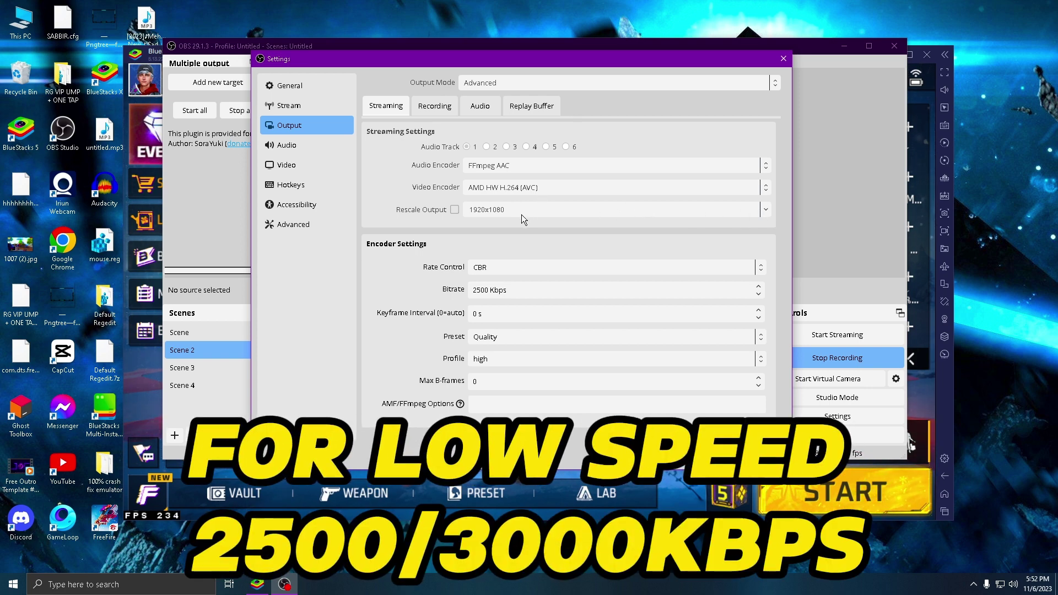
left_click(494, 288)
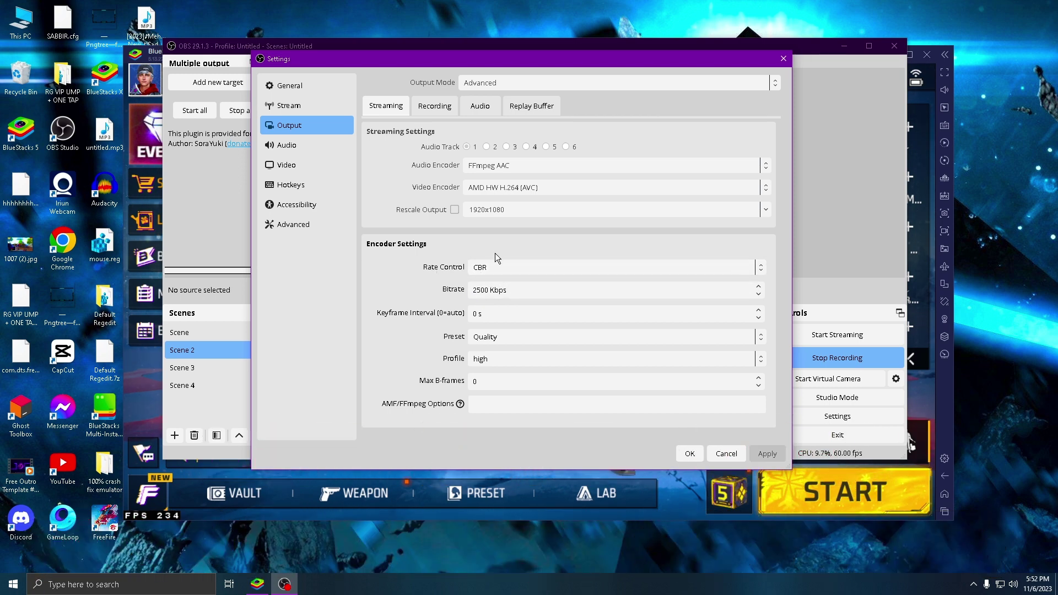
triple_click(487, 293)
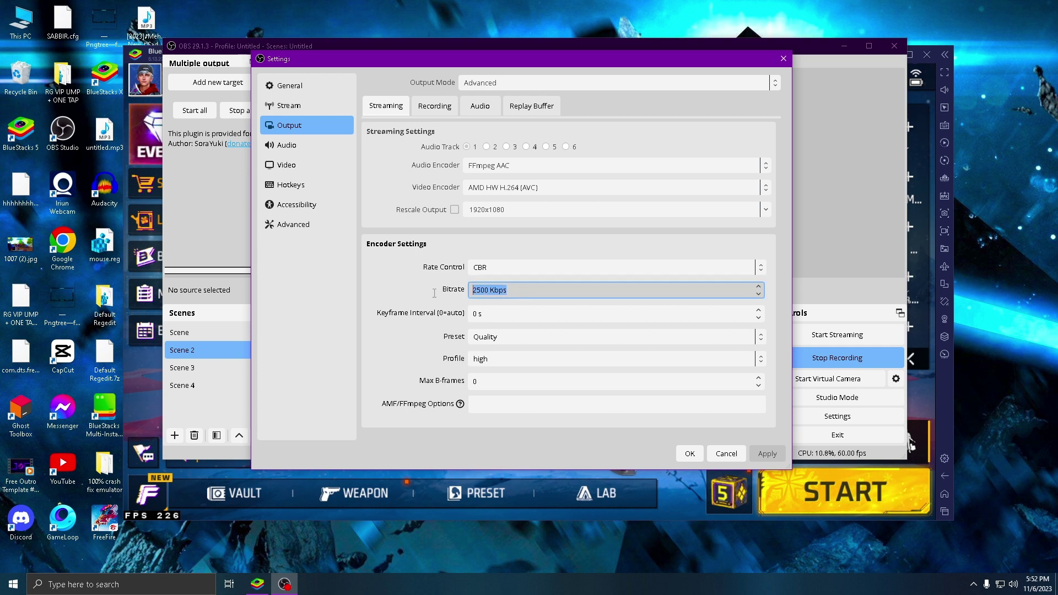
left_click(475, 290)
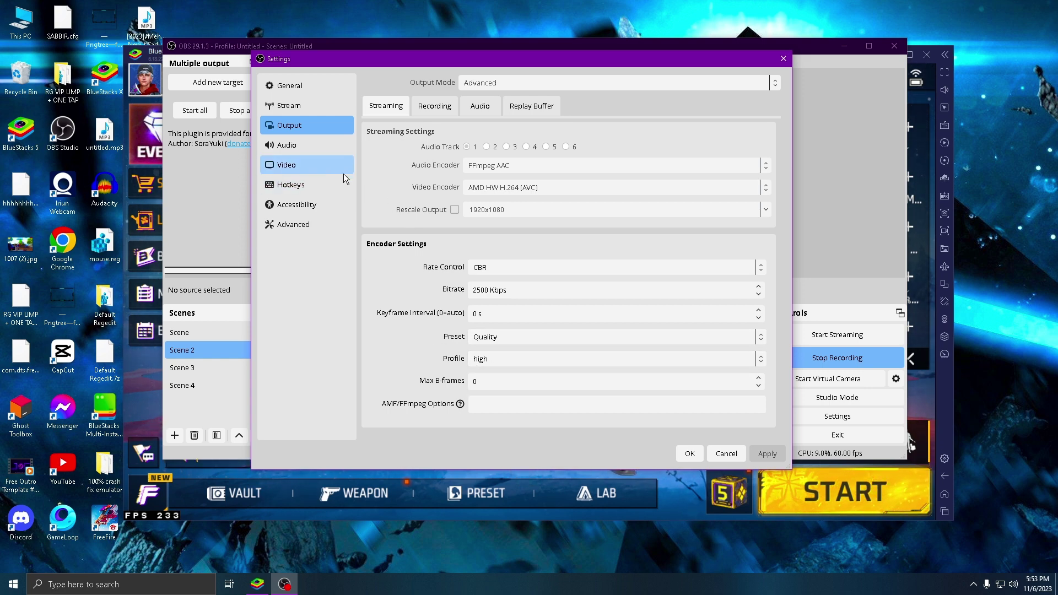
Step: Review the recording output file path and look at the D: drive's folders in File Explorer
left_click(429, 110)
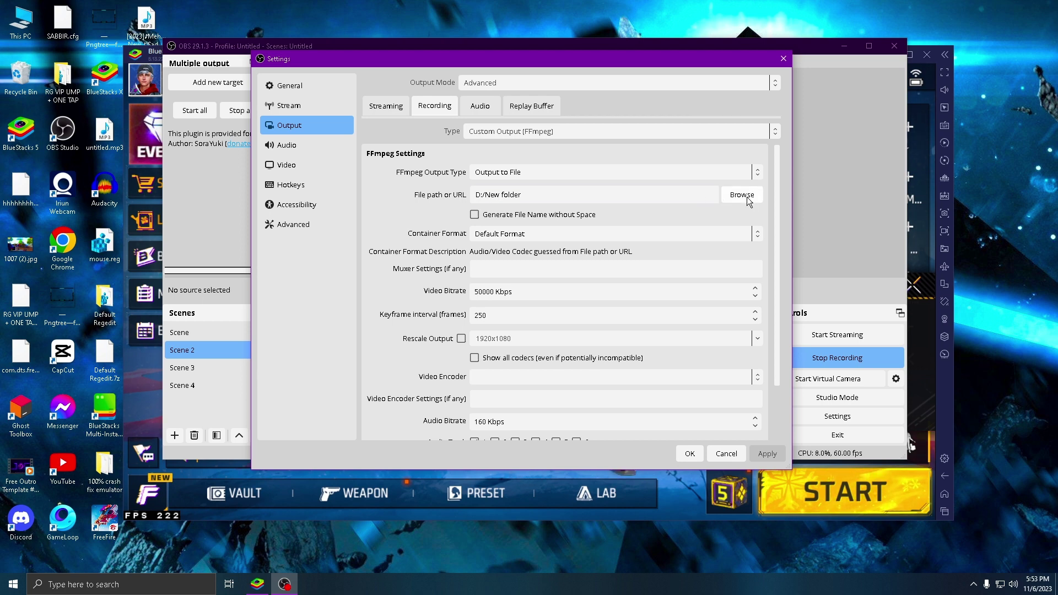
left_click(19, 33)
double_click(19, 33)
double_click(545, 278)
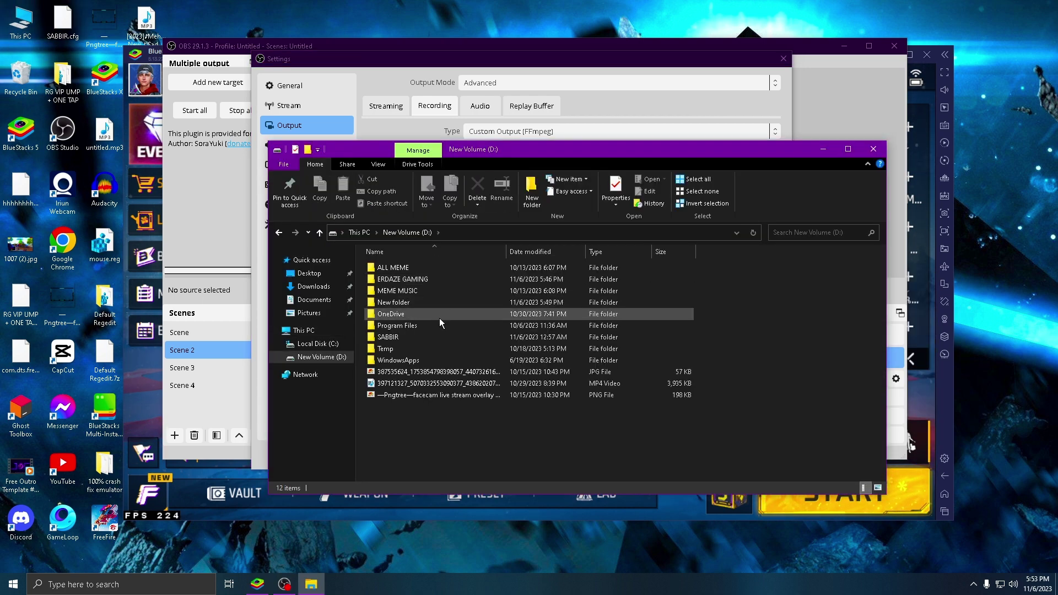
left_click(873, 149)
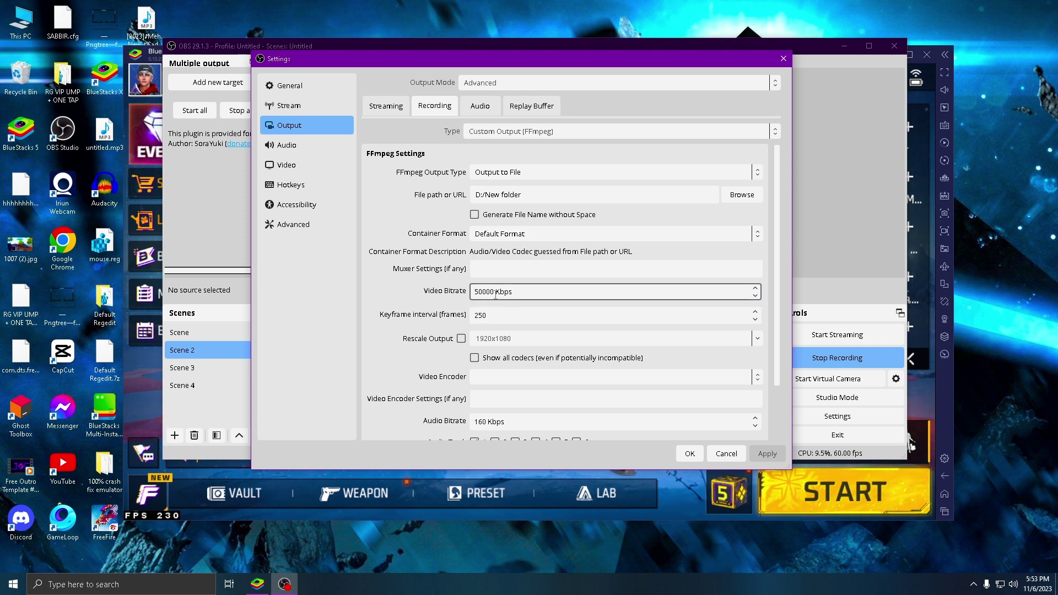
Step: Review the recording video bitrate and the remaining rescale, encoder and audio track options
left_click_drag(540, 290, 465, 292)
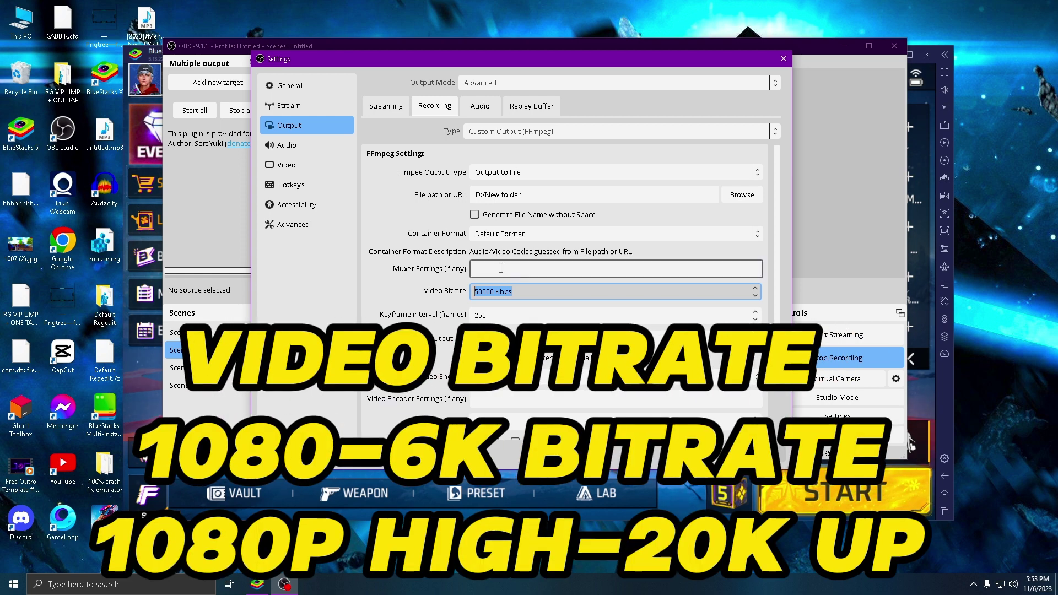
left_click(537, 292)
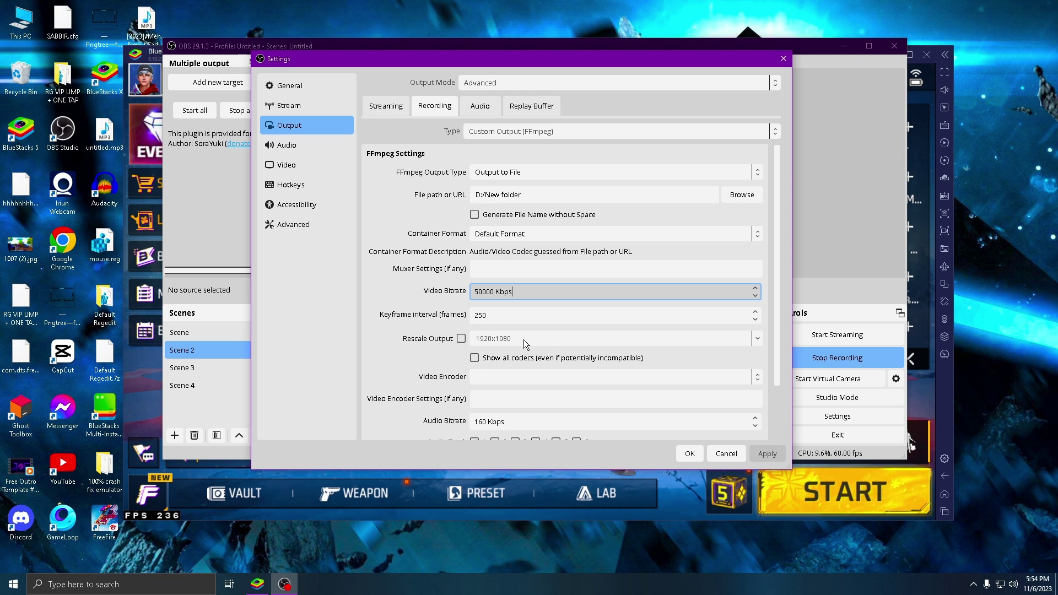
scroll(541, 339, "down", 1)
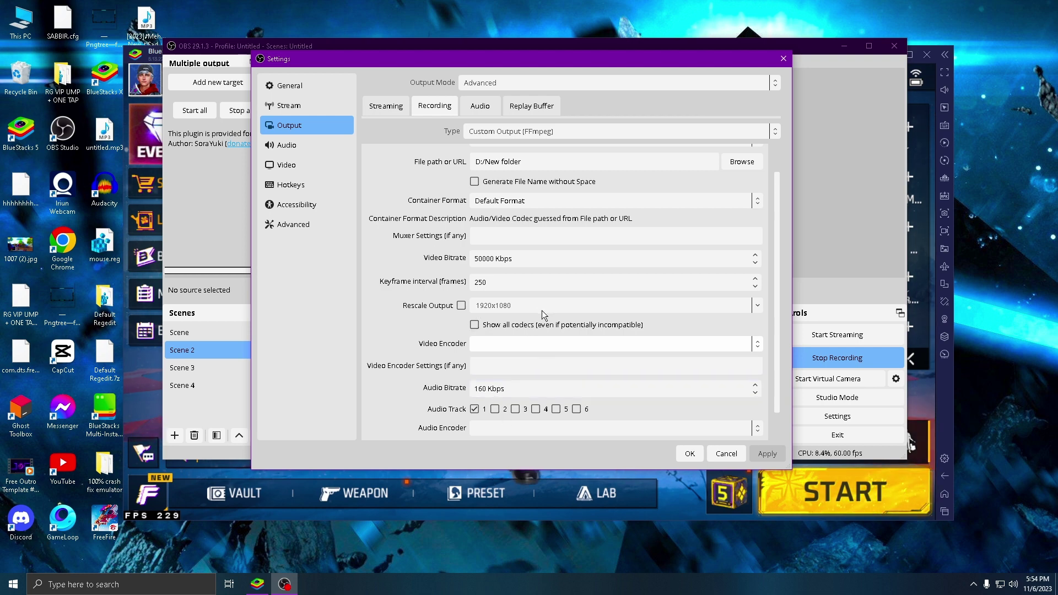
Step: Review the audio, video and advanced settings, including the process priority choices, and close the settings without changes
left_click(299, 144)
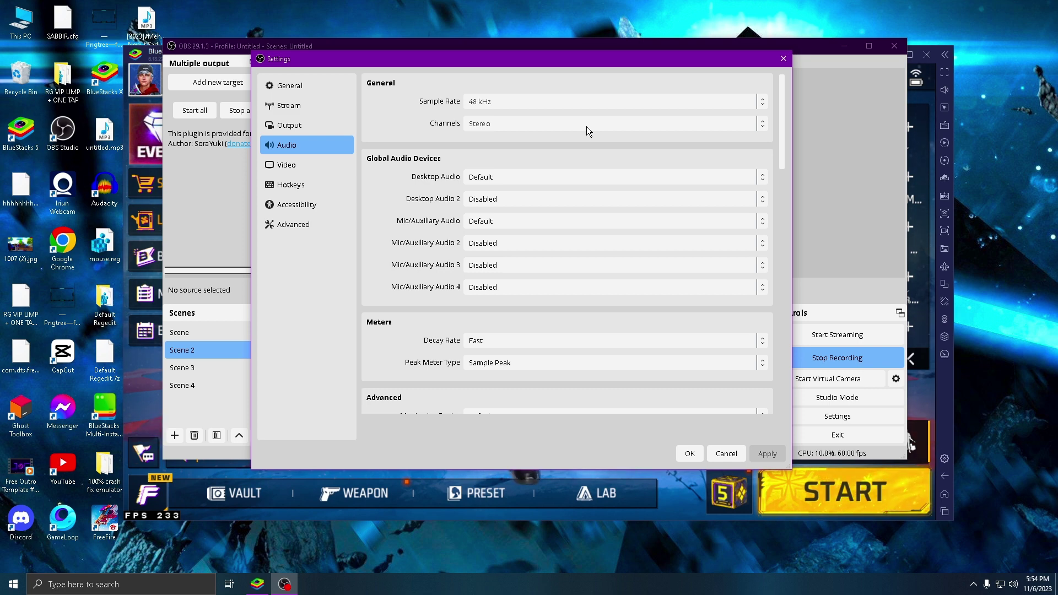
left_click(308, 163)
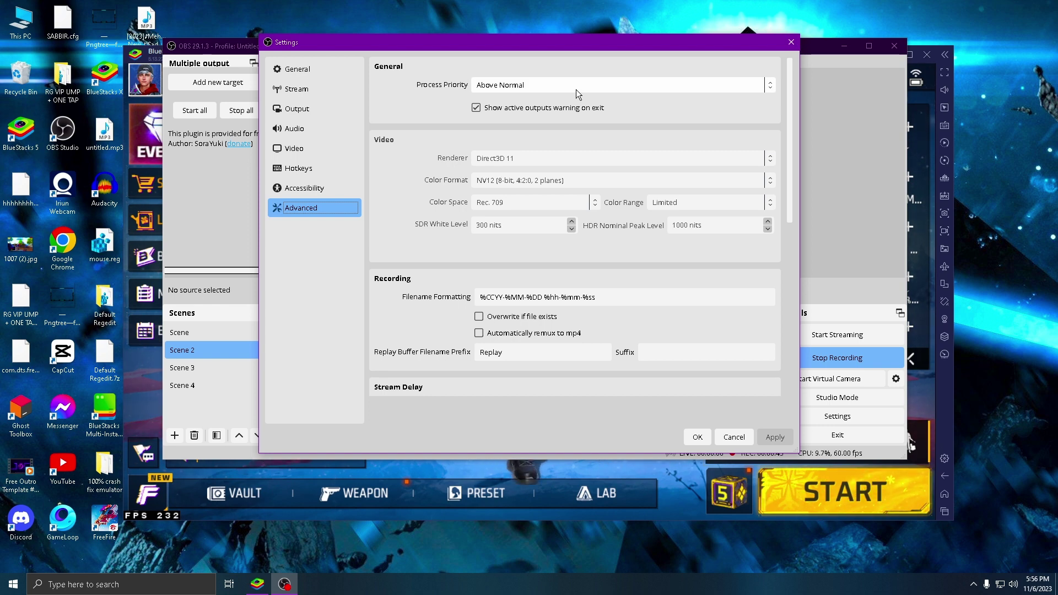
left_click(576, 89)
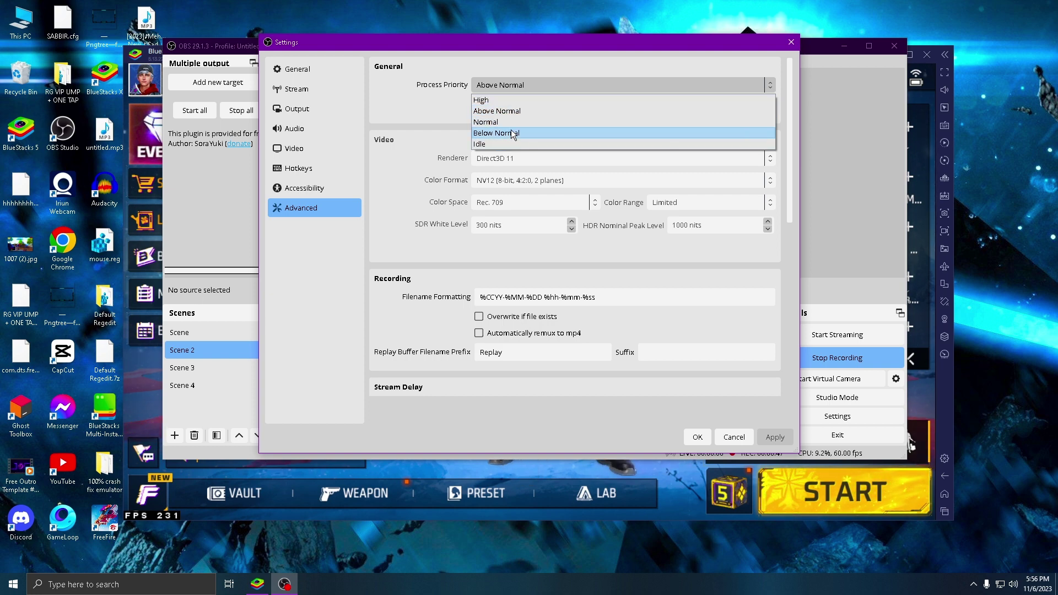
left_click(601, 71)
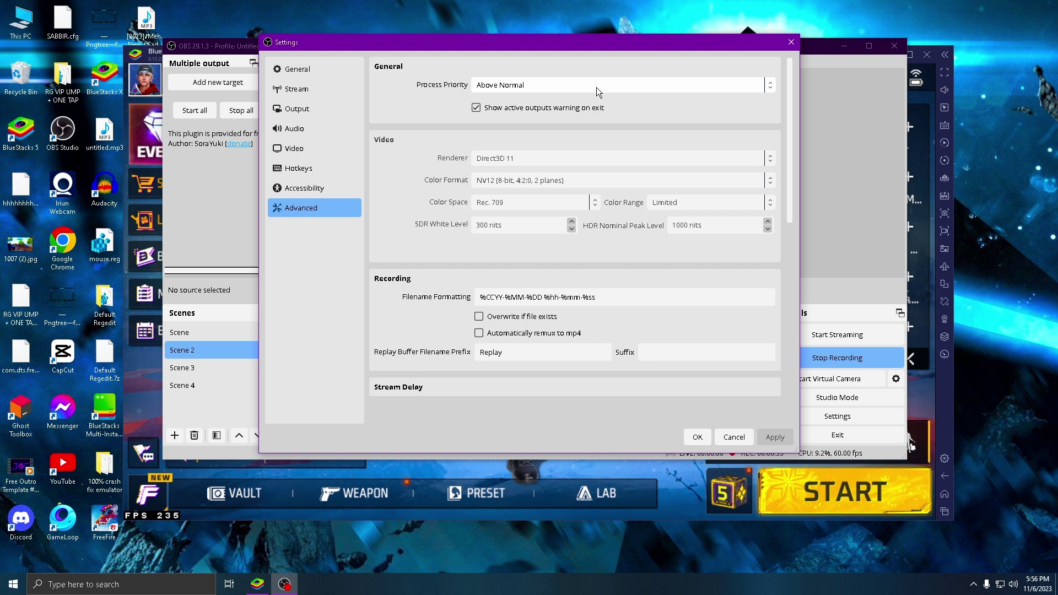
left_click(599, 87)
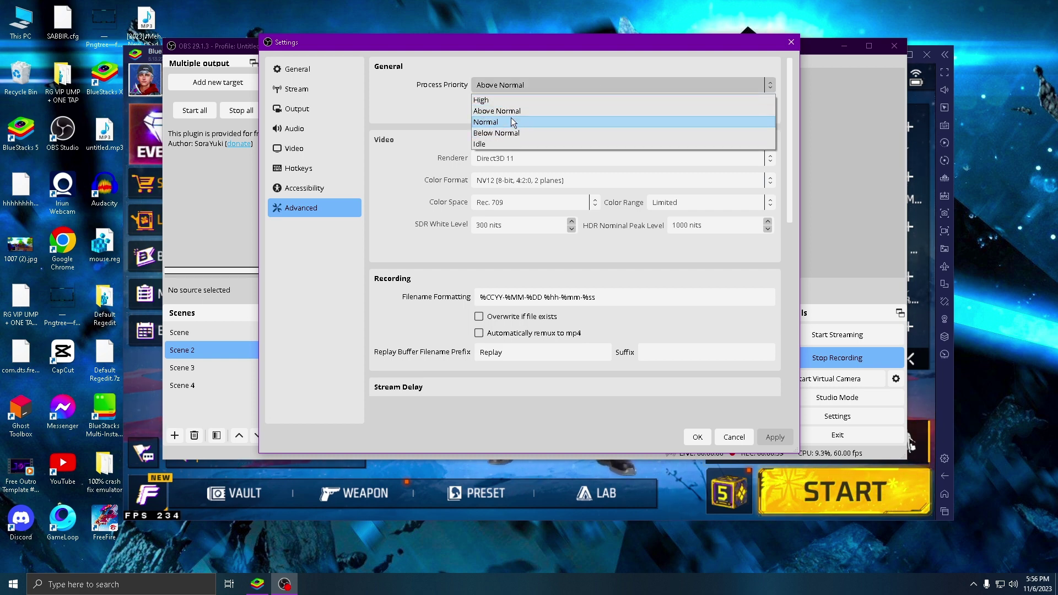
left_click(591, 69)
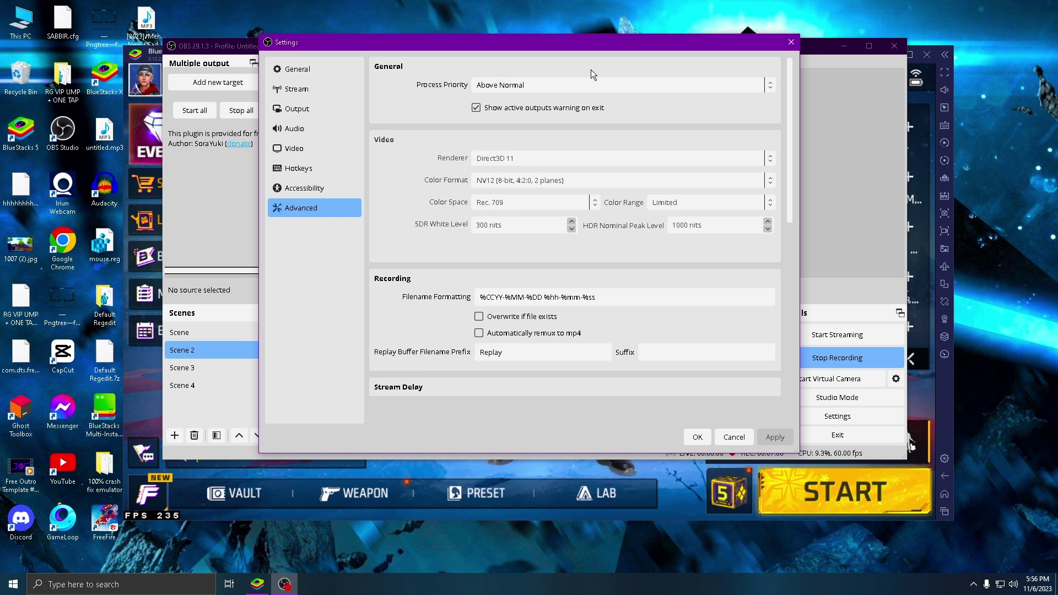
left_click(792, 43)
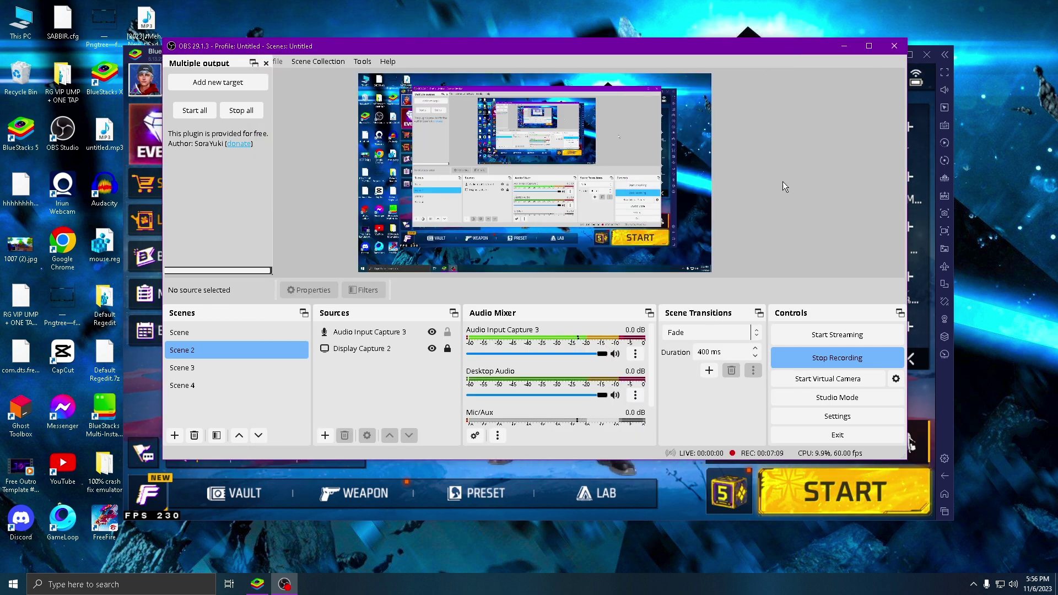
Step: Maximize the OBS window, restore its size and exit the program
left_click(868, 47)
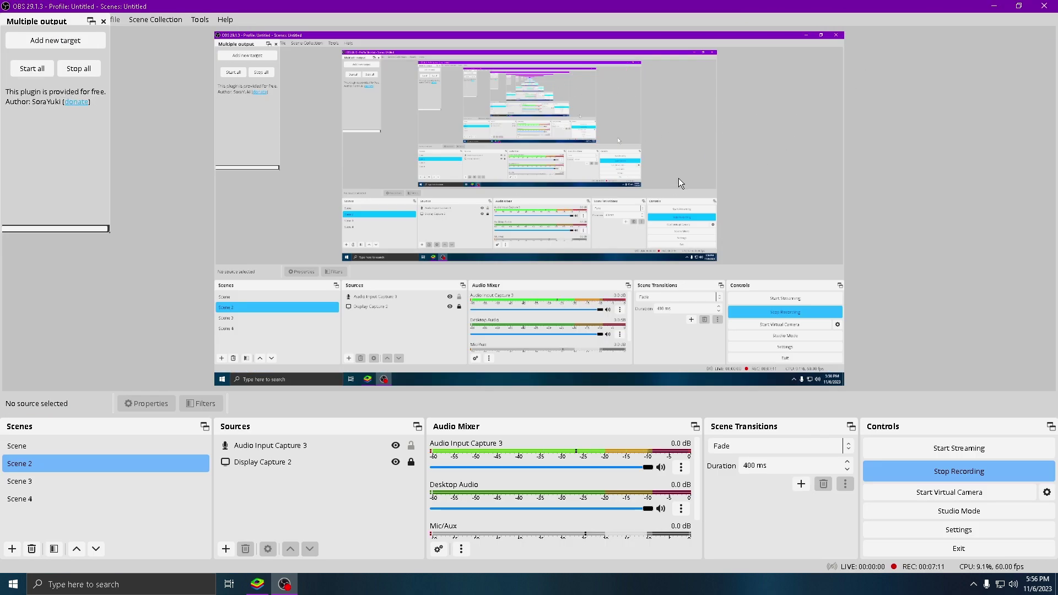
left_click(1019, 7)
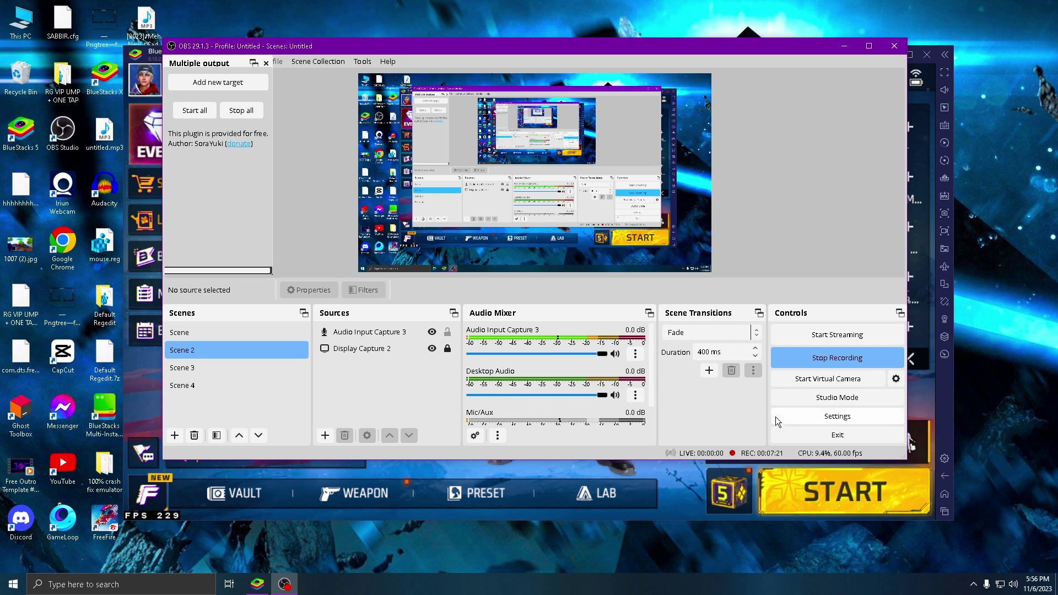
left_click(895, 49)
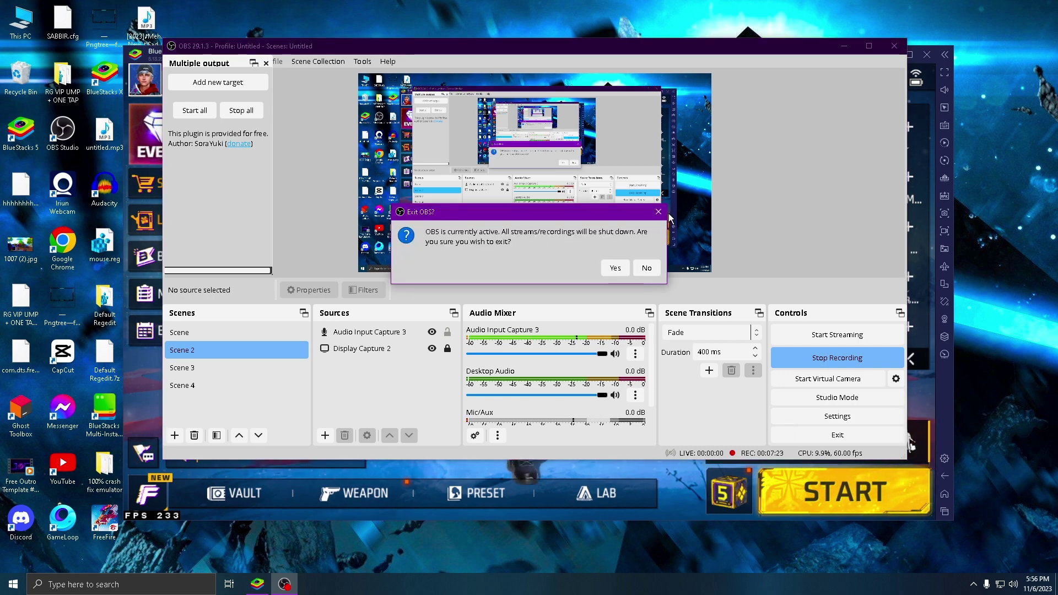